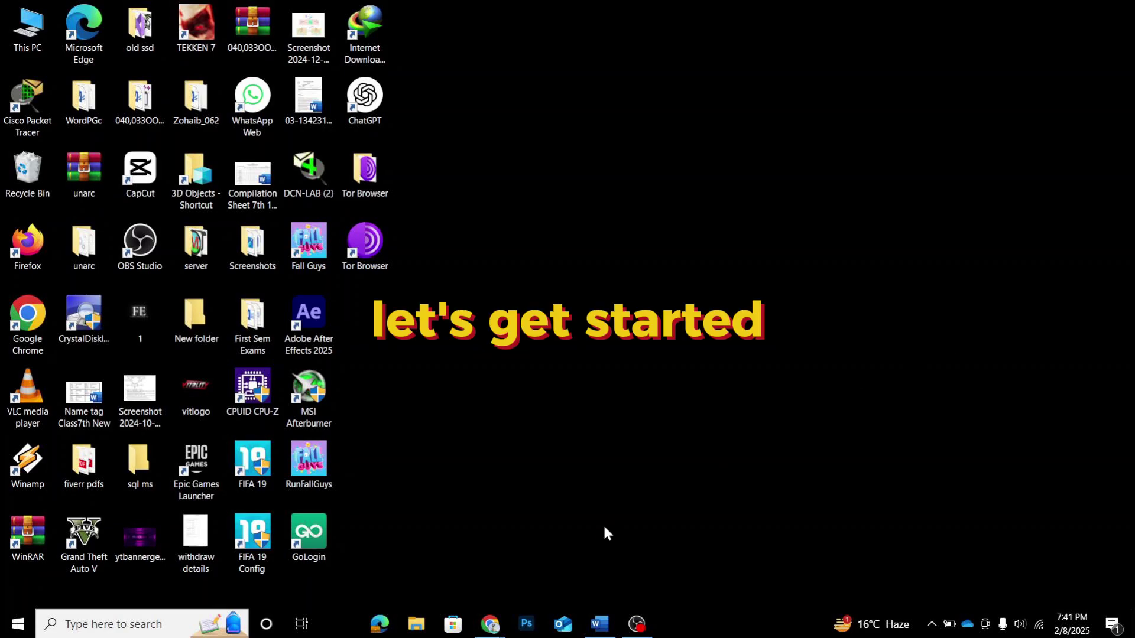
- Bring Chrome forward and show the signed-in profile's account panel
mouse_move(490, 624)
left_click(557, 579)
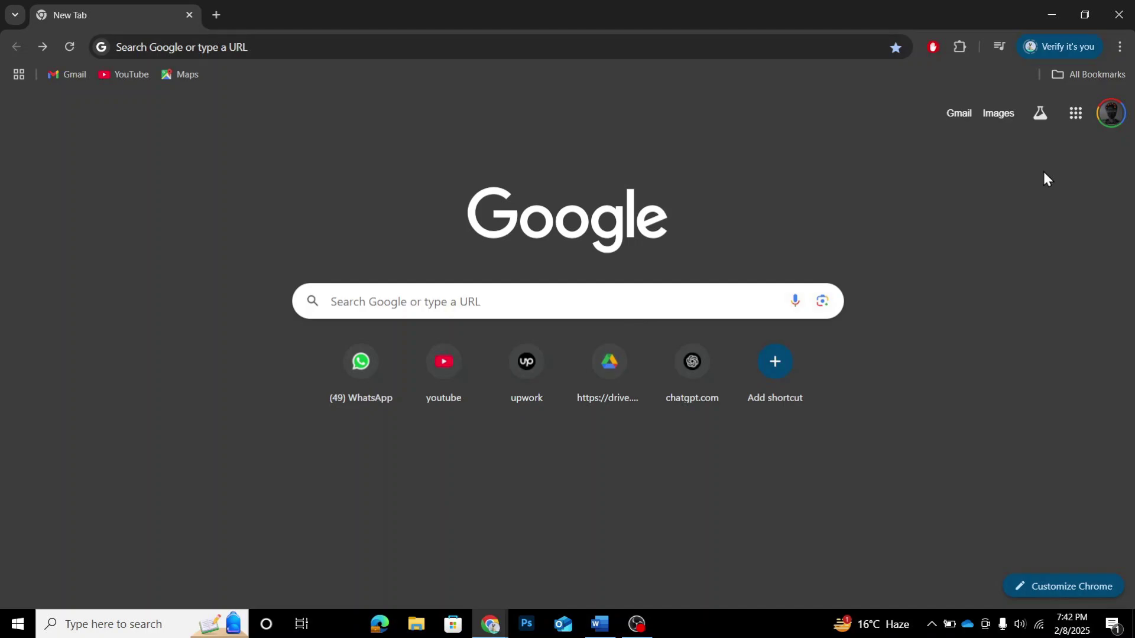
left_click(1103, 116)
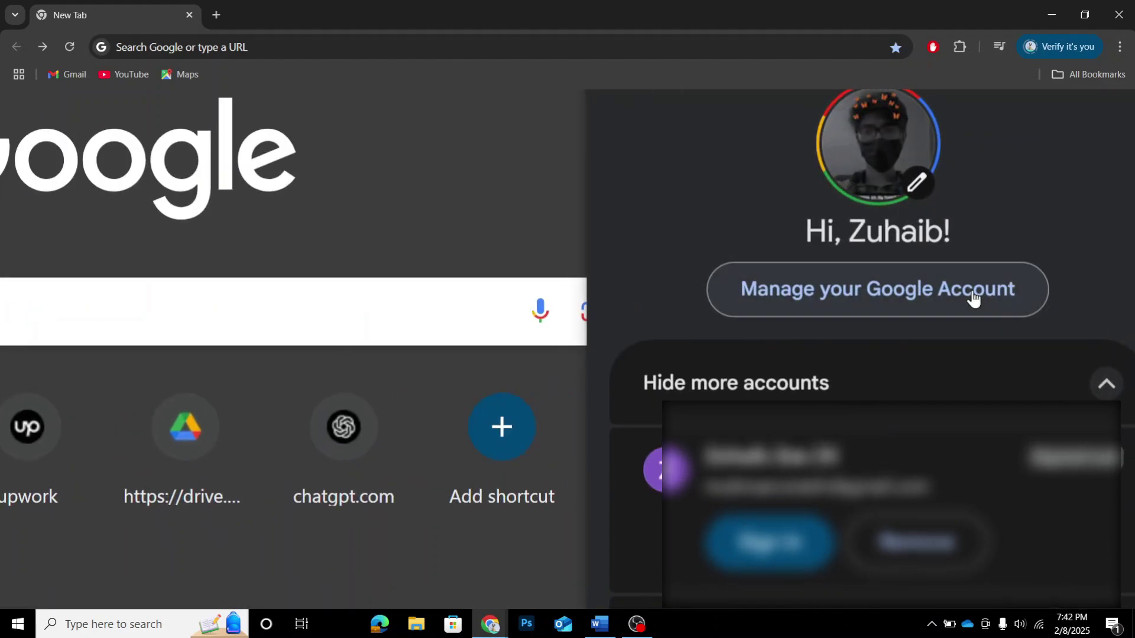
- Go to Manage your Google Account, then Security, and scroll to the Dark web report
left_click(974, 299)
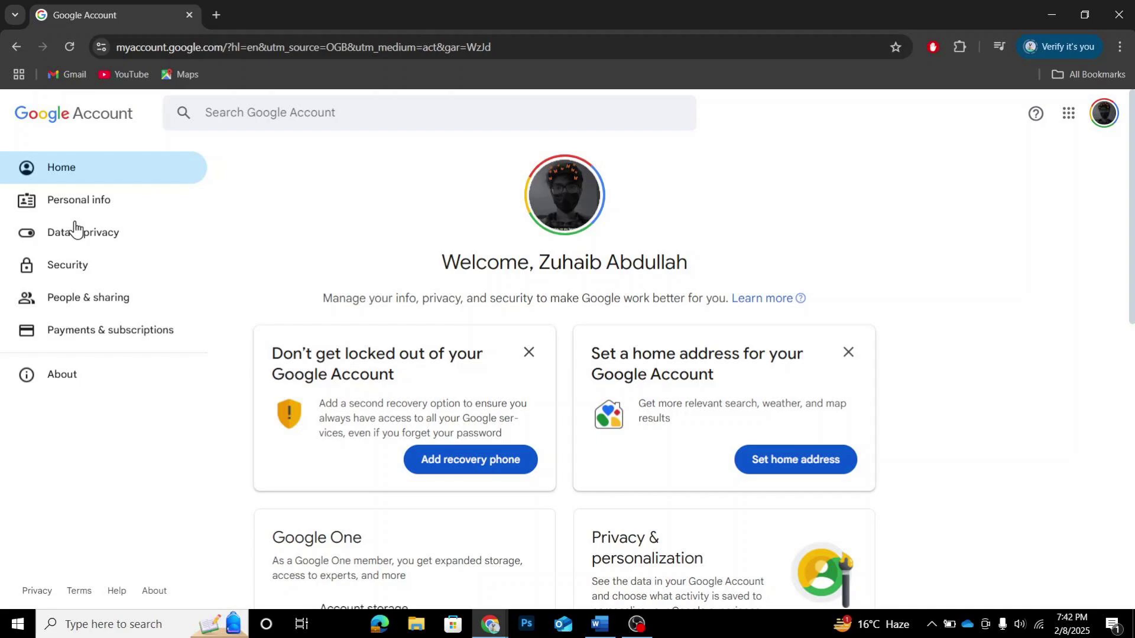
scroll(98, 275, "up", 5)
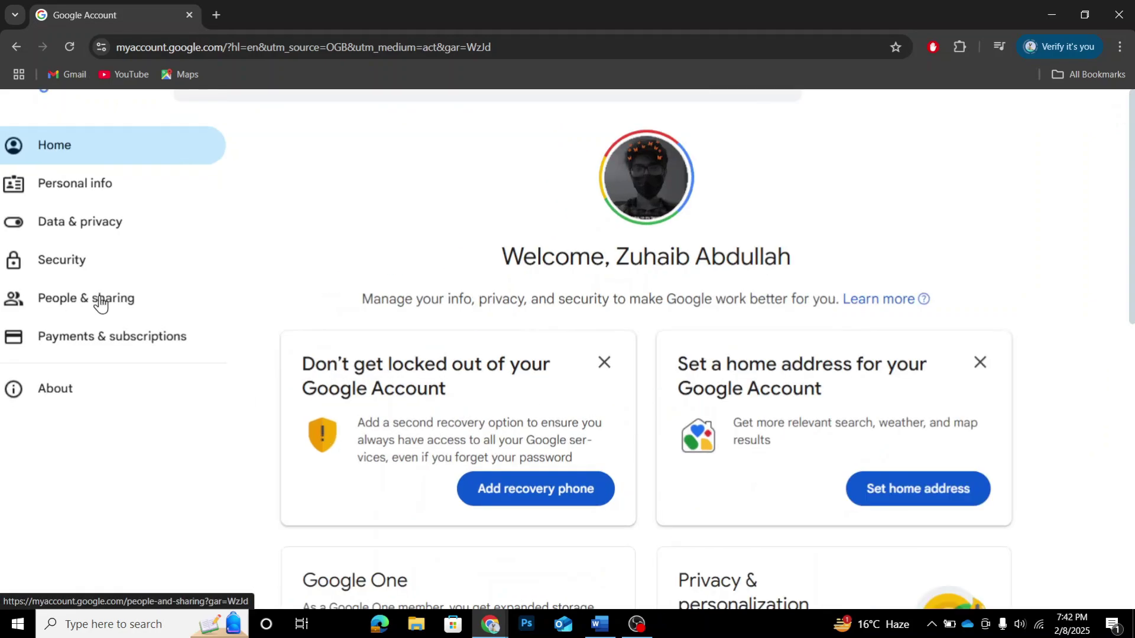
left_click(99, 257)
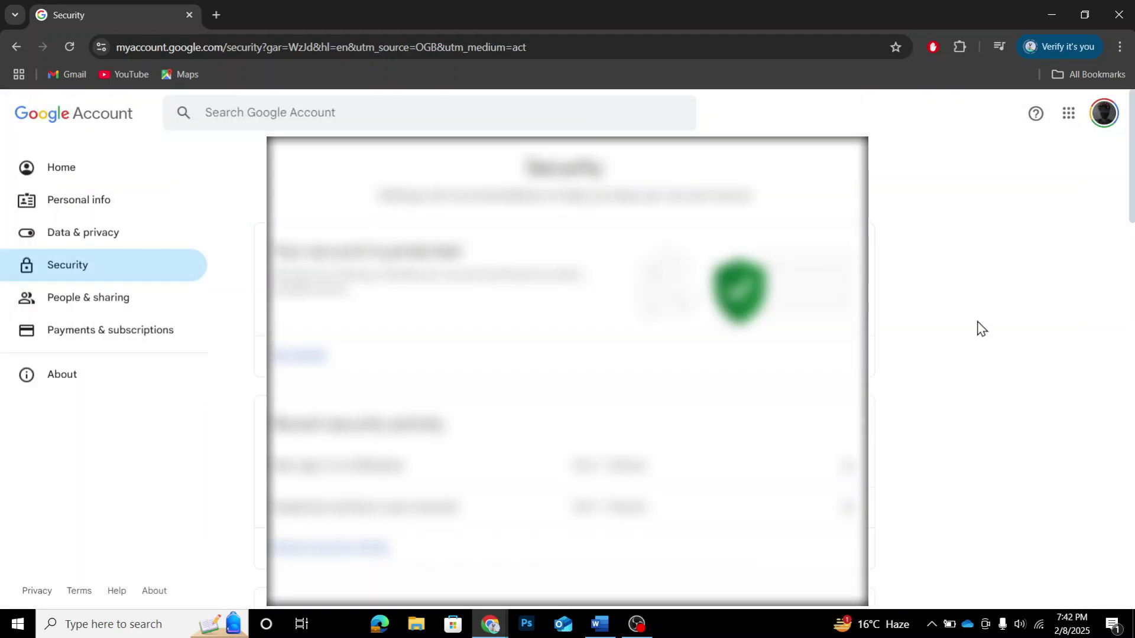
middle_click(977, 320)
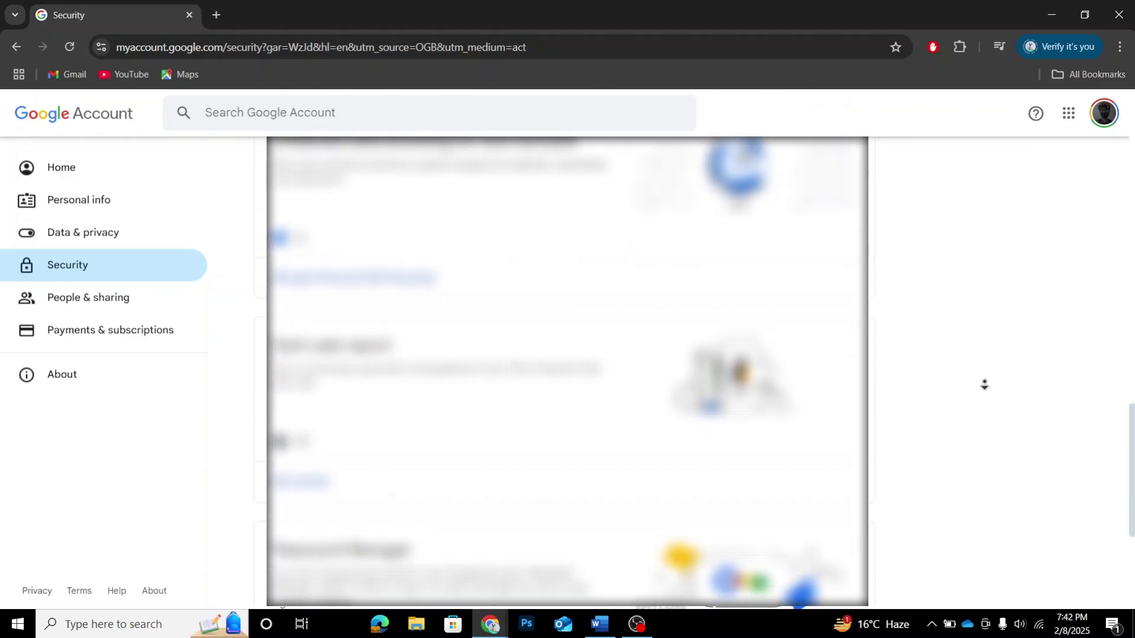
left_click(989, 390)
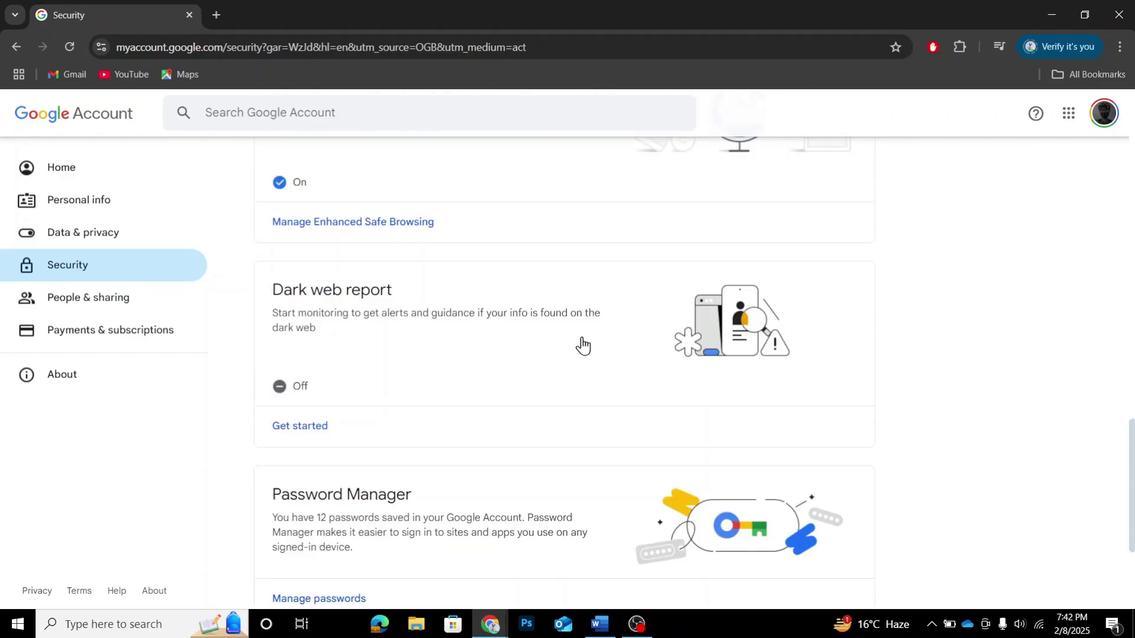
- Start dark web monitoring for the account email and select all other account info
left_click(310, 433)
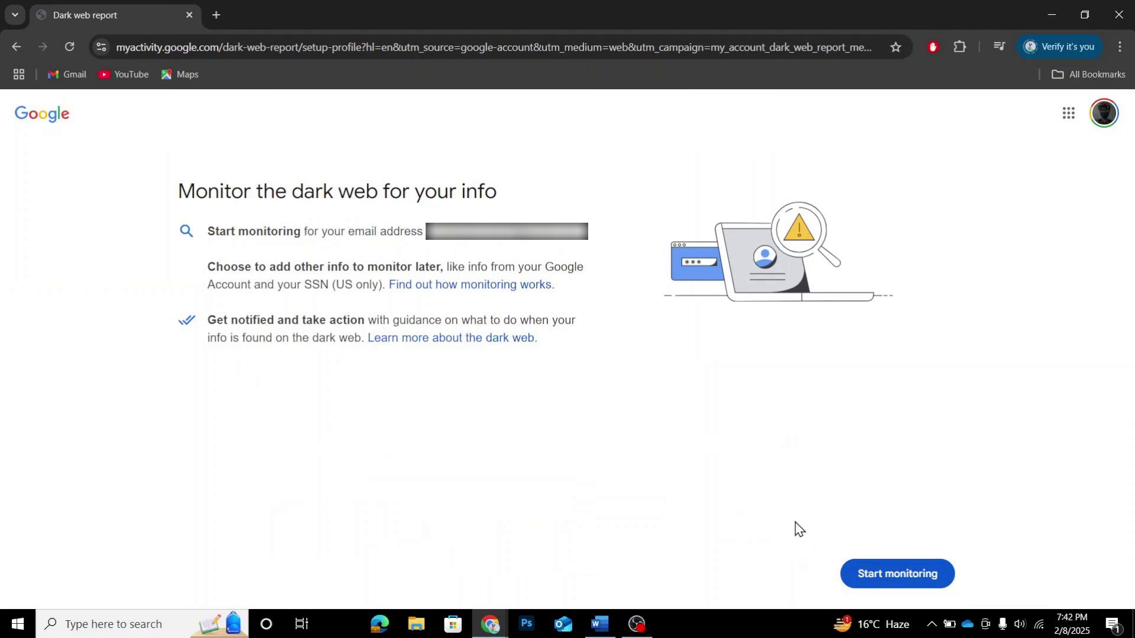
left_click(898, 574)
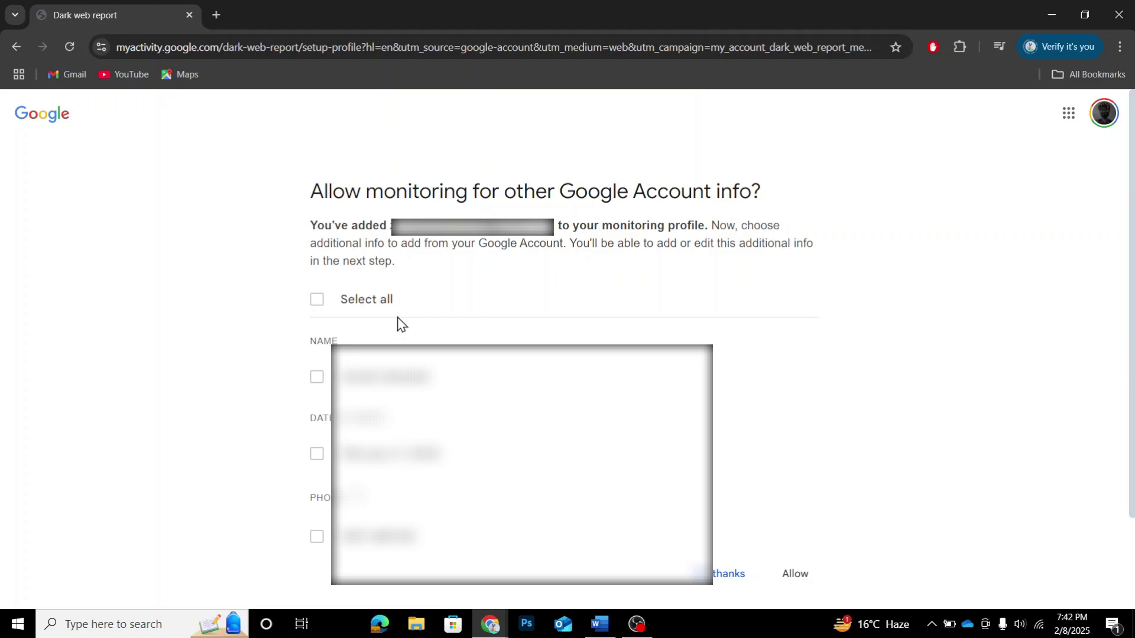
left_click(314, 306)
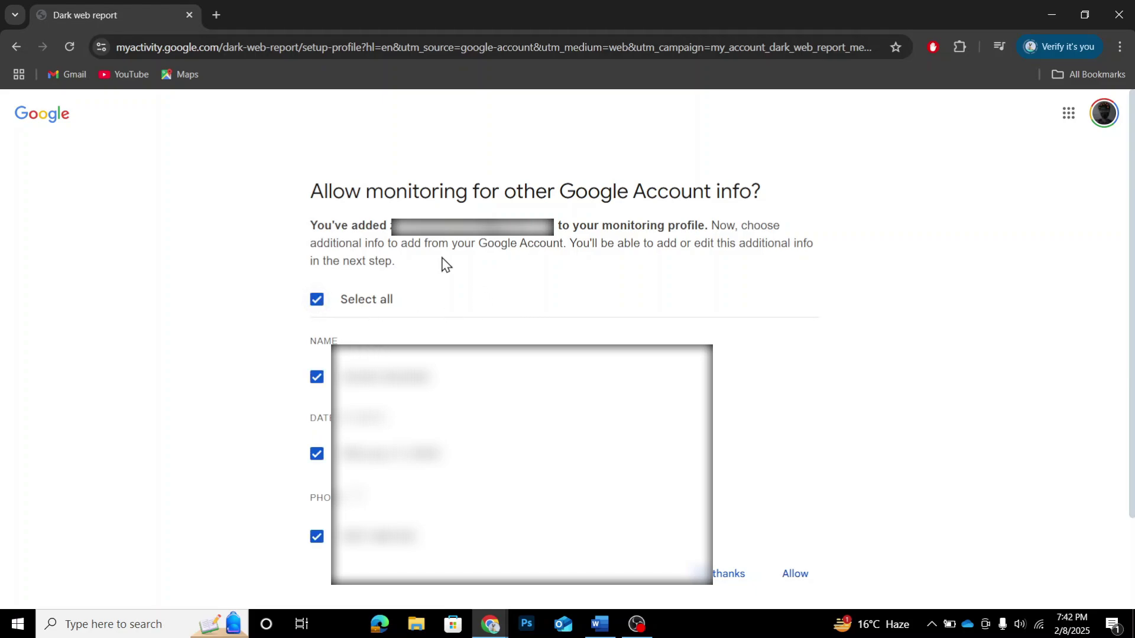
- Allow monitoring of the selected info and complete the monitoring profile
left_click(792, 583)
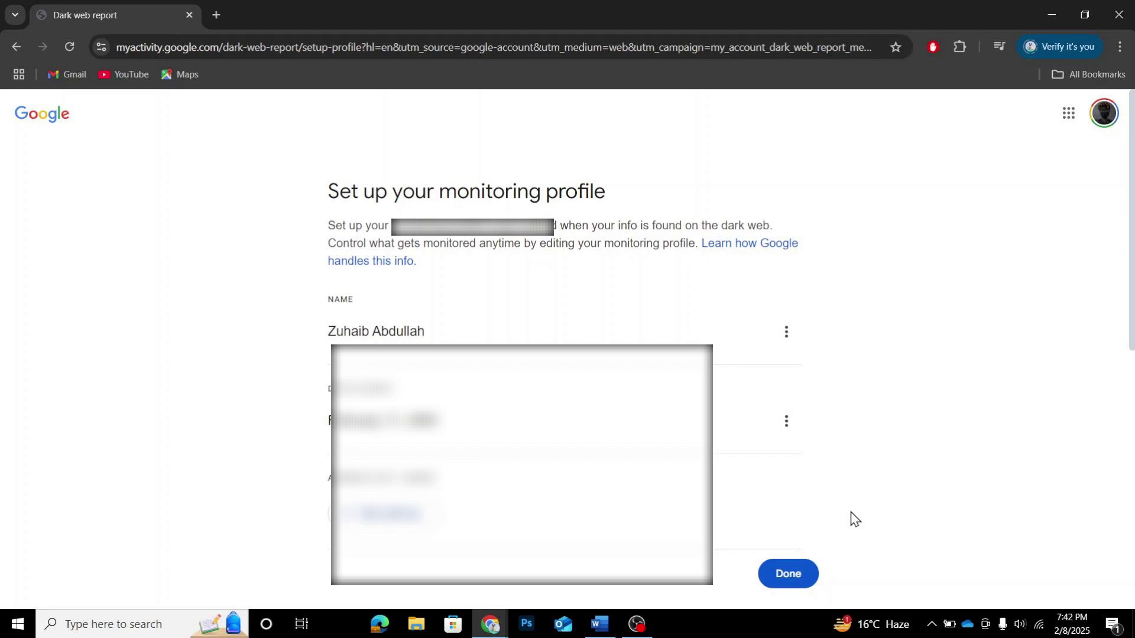
left_click(789, 573)
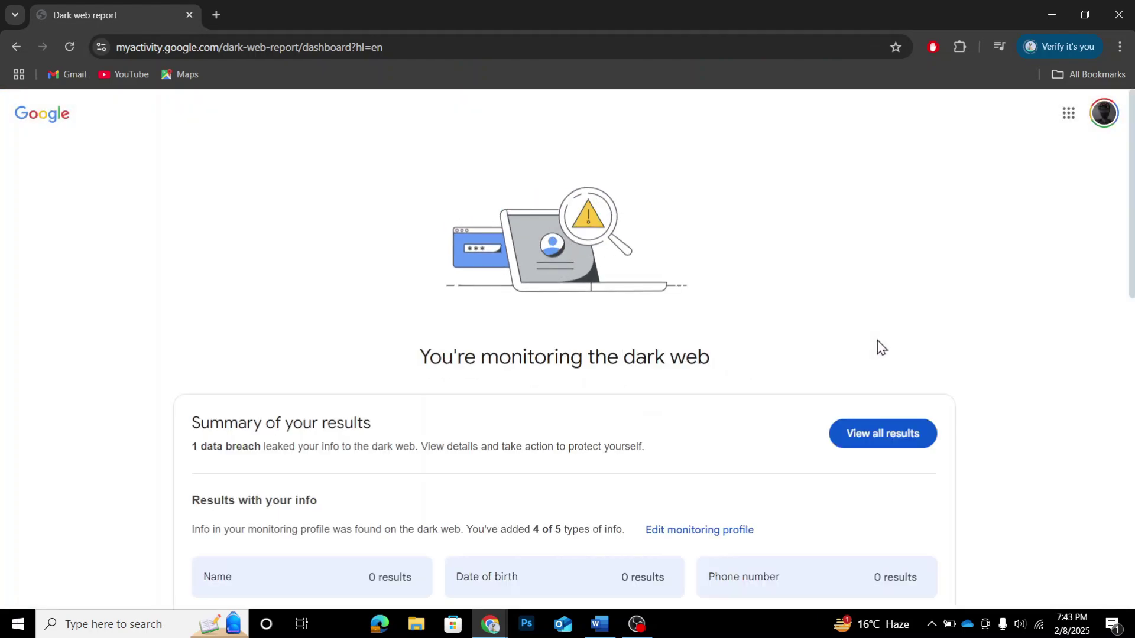
- Autoscroll down to the Results with your info and Results with other info sections
middle_click(1009, 343)
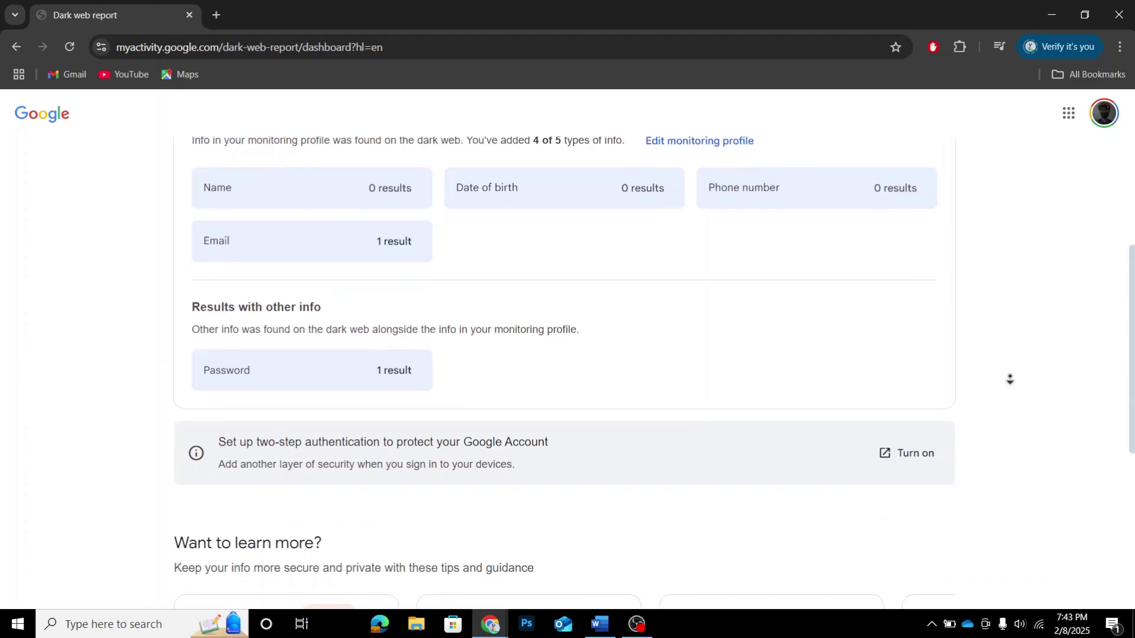
middle_click(1011, 383)
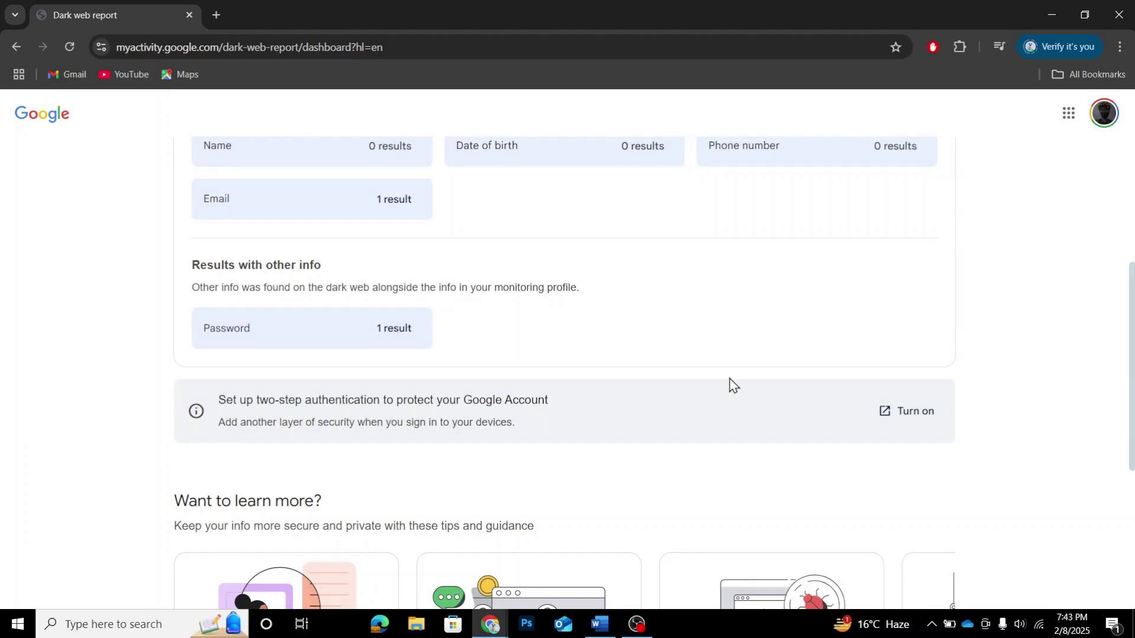
- Open the Password result and view the Google Combolist breach details
left_click(385, 331)
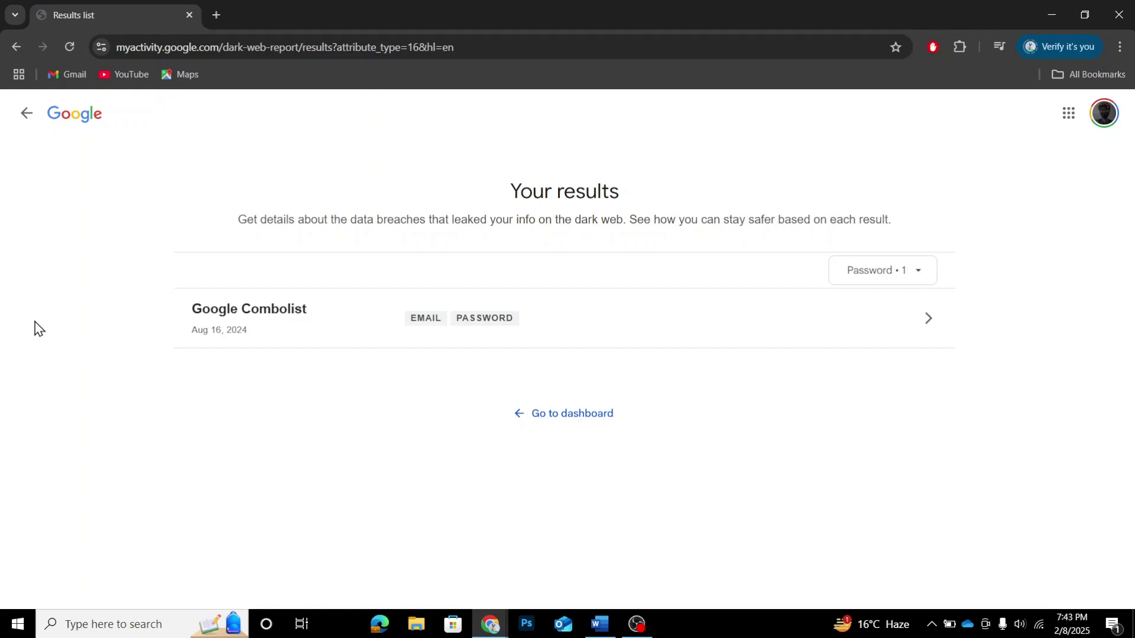
left_click(289, 325)
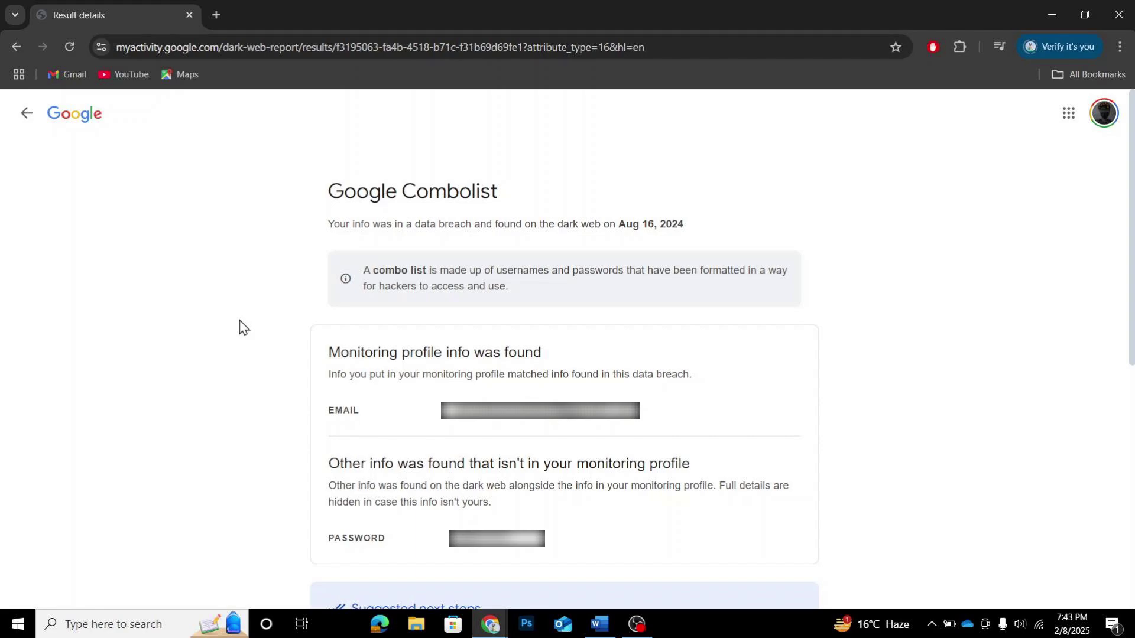
- Scroll down to the Suggested next steps on the Google Combolist breach page
scroll(239, 327, "down", 5)
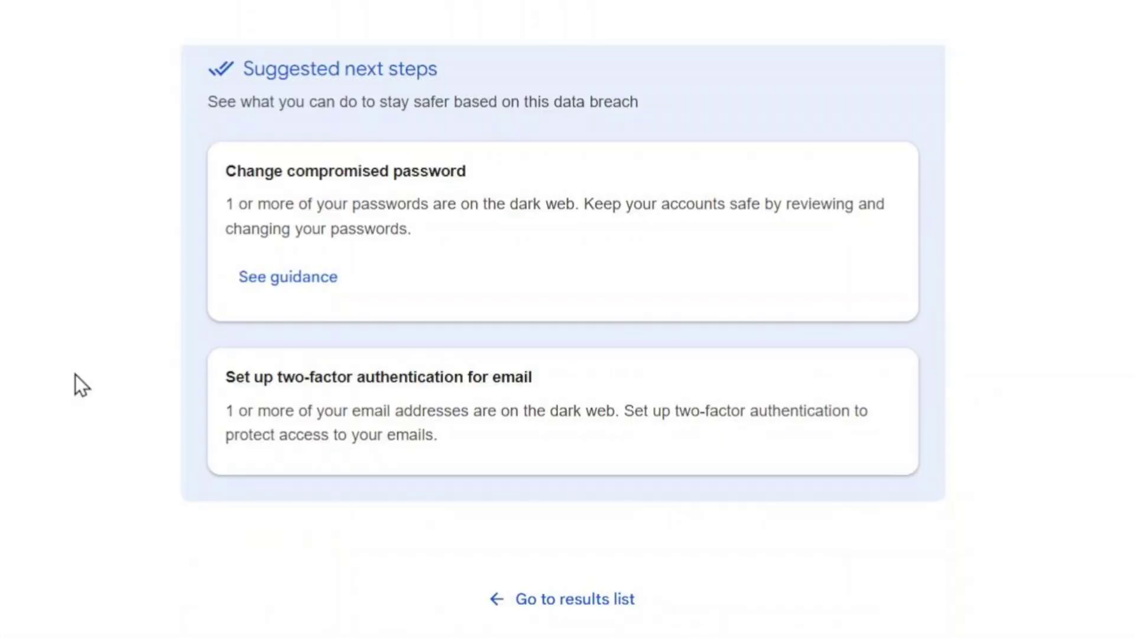